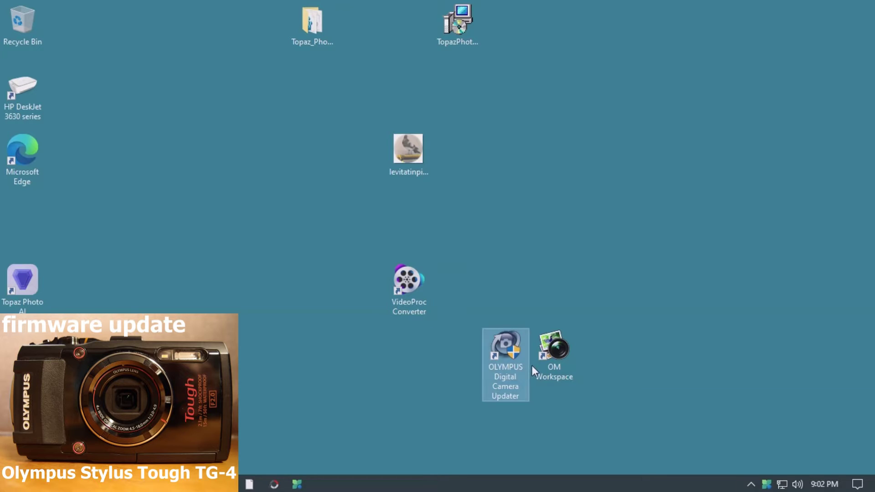
Step: Launch the updater as administrator and search for TG-4 firmware, finding version 2.0 over 1.0
{"action": "double_click", "coordinate": [507, 376]}
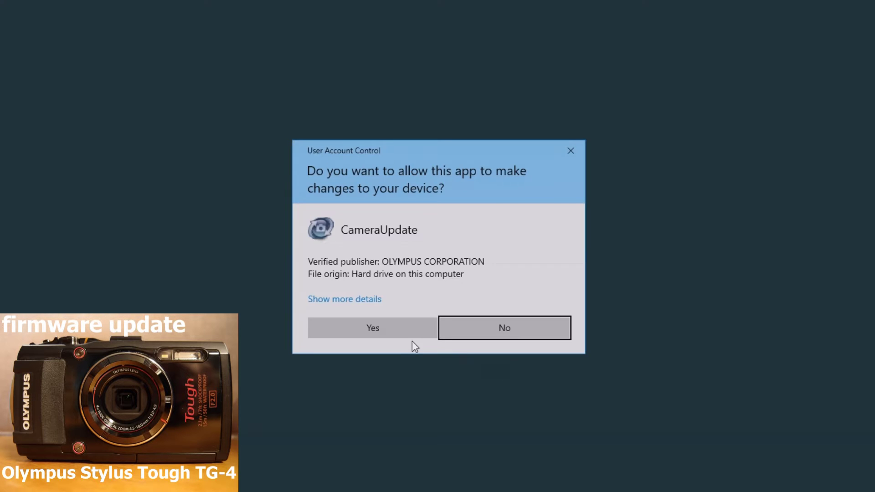
{"action": "left_click", "coordinate": [391, 329]}
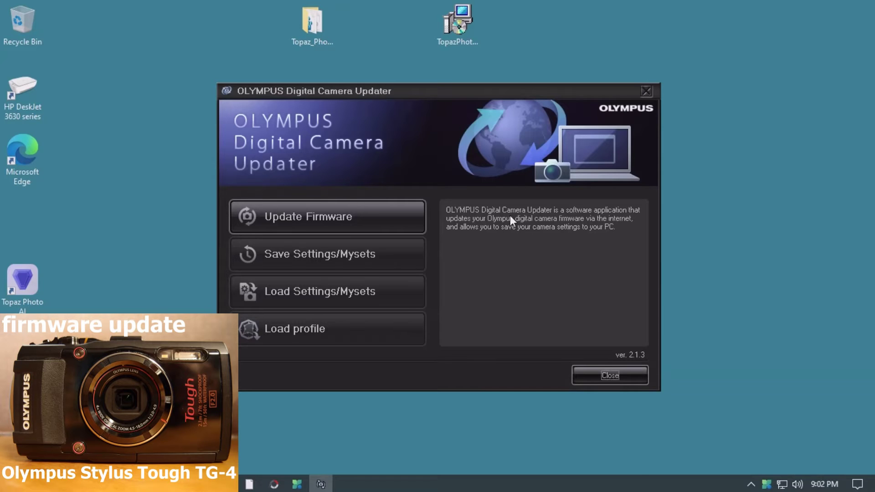
{"action": "left_click", "coordinate": [307, 219]}
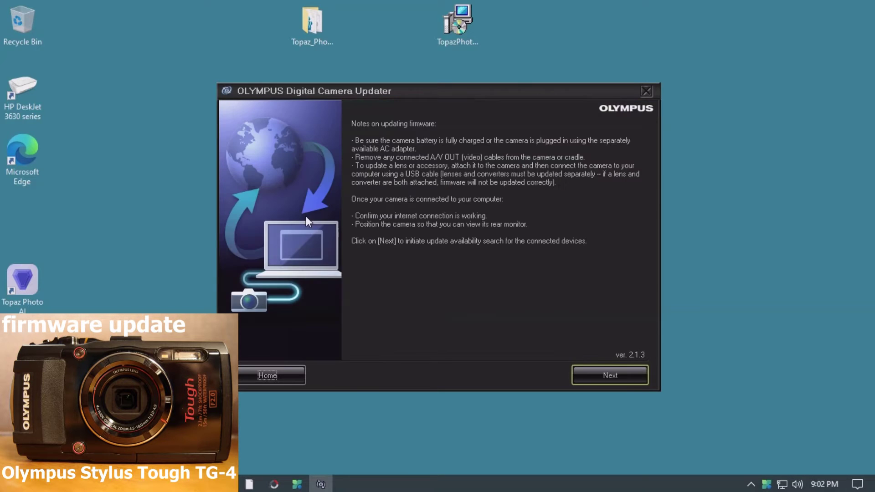
{"action": "left_click", "coordinate": [599, 378]}
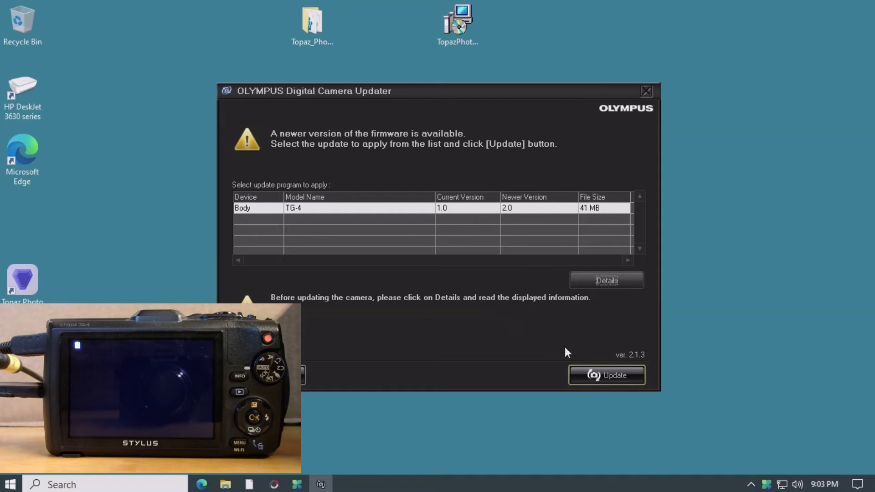
Step: Start the TG-4 update to firmware 2.0, confirming the irreversible warning and accepting the license
{"action": "left_click", "coordinate": [605, 375]}
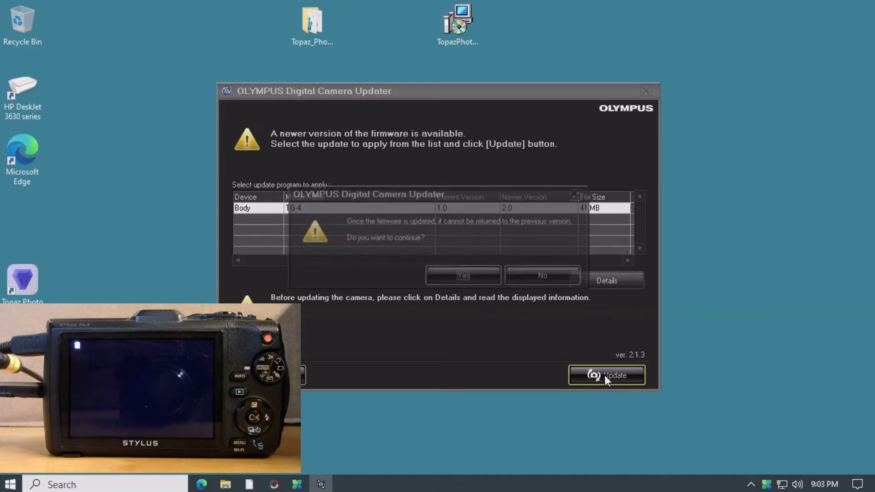
{"action": "left_click", "coordinate": [464, 277]}
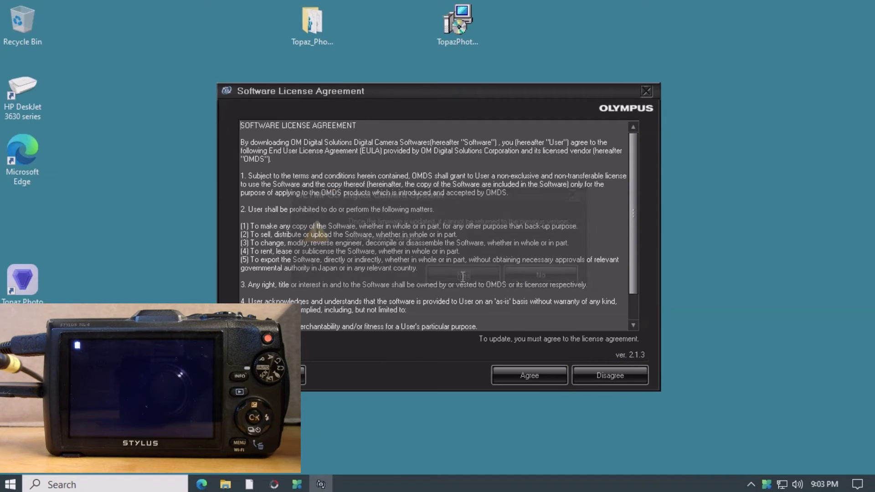
{"action": "left_click", "coordinate": [535, 371]}
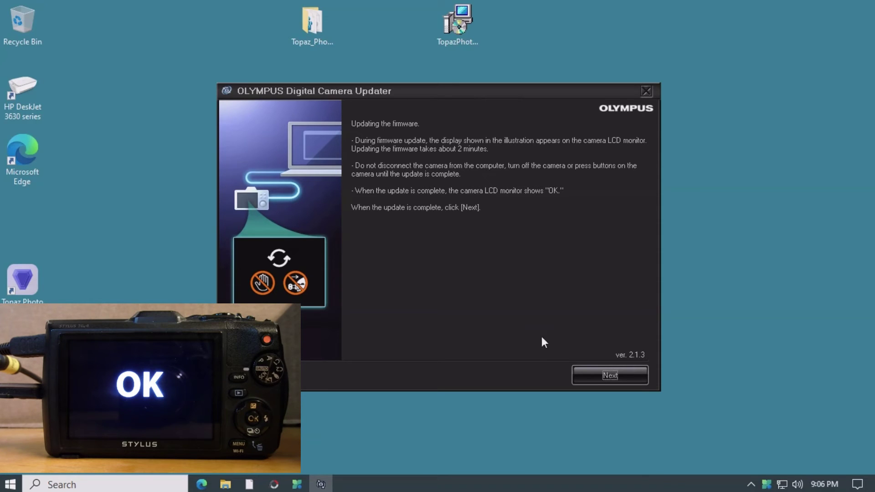
Step: Advance to the updater's completion page once the camera screen shows OK
{"action": "left_click", "coordinate": [609, 378]}
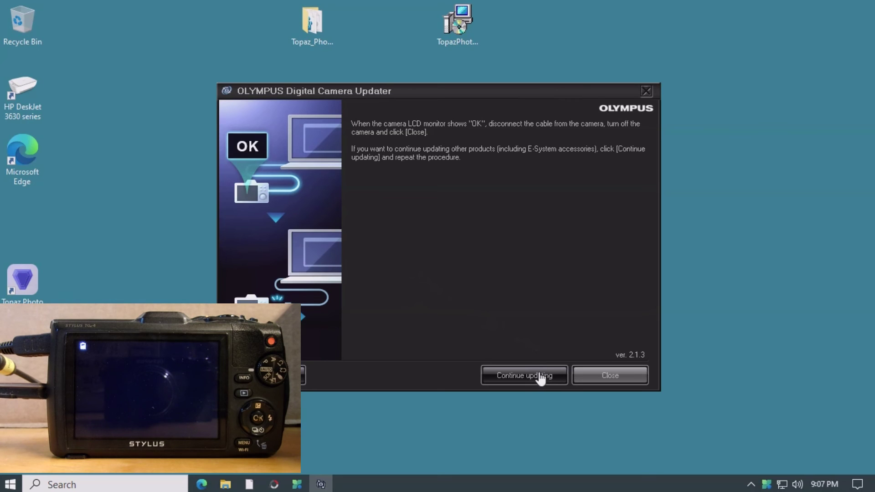
Step: Close and relaunch the updater as administrator, then search the TG-4 for firmware updates again
{"action": "left_click", "coordinate": [590, 375]}
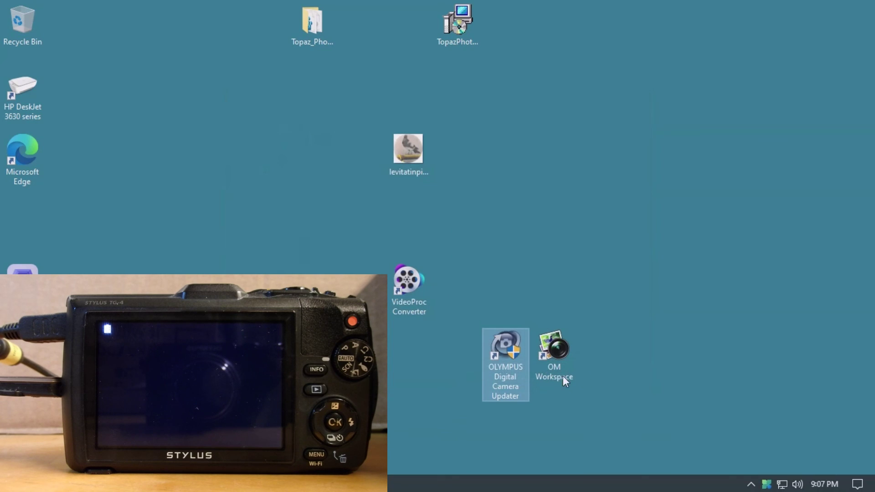
{"action": "double_click", "coordinate": [496, 364]}
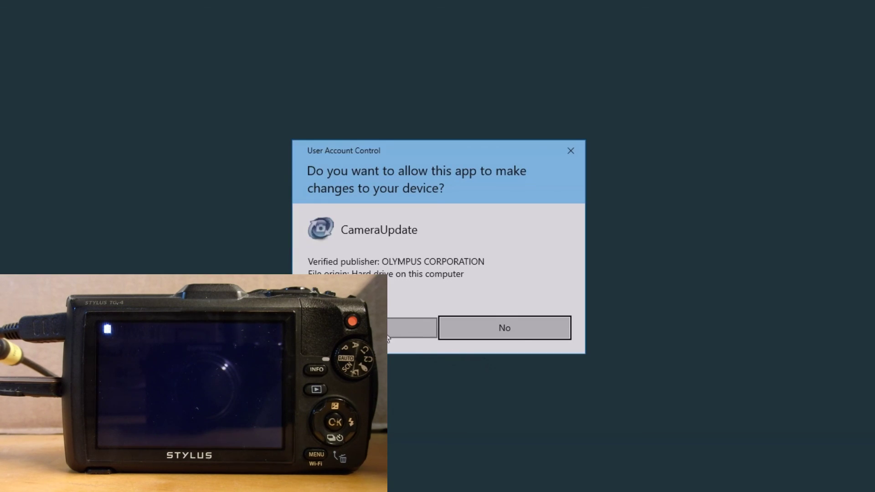
{"action": "left_click", "coordinate": [387, 337]}
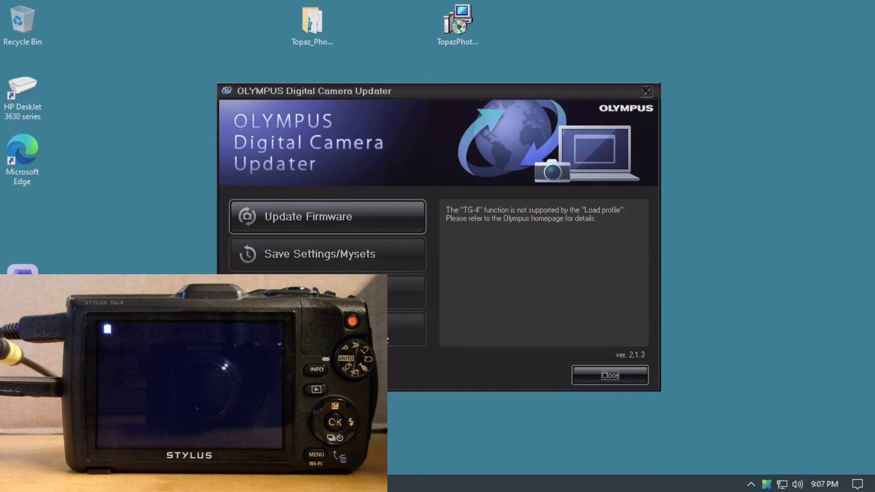
{"action": "left_click", "coordinate": [299, 217]}
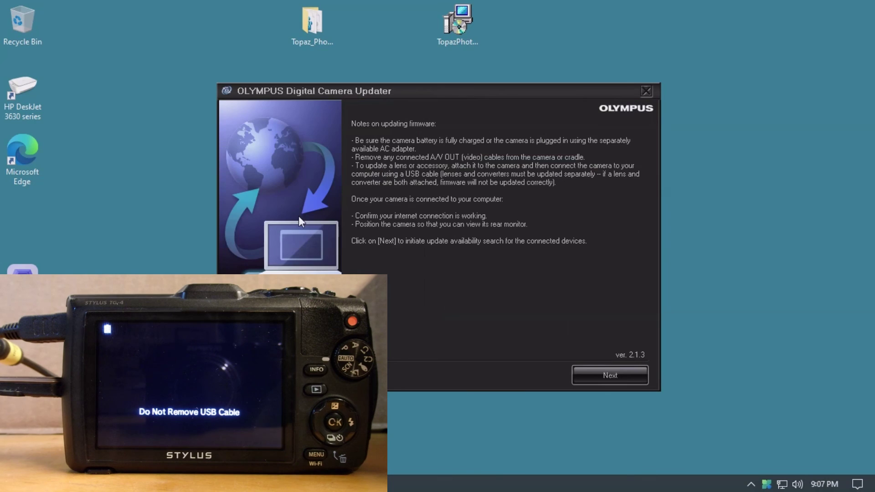
{"action": "left_click", "coordinate": [614, 375]}
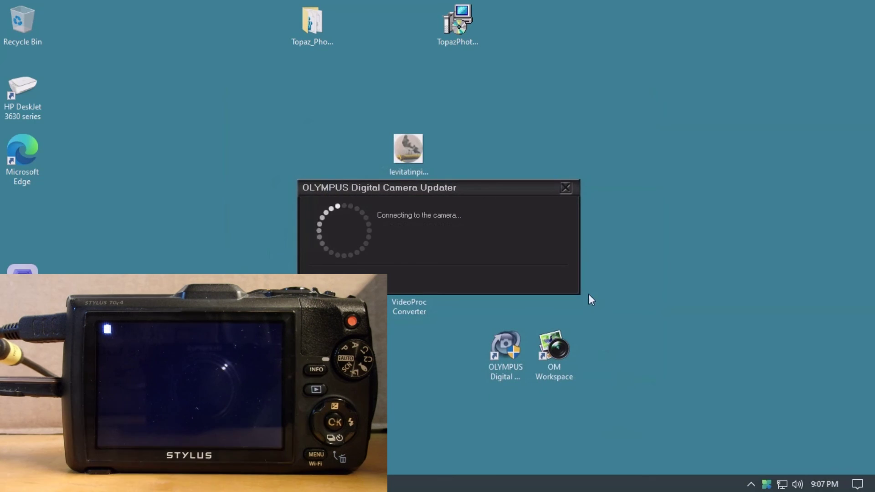